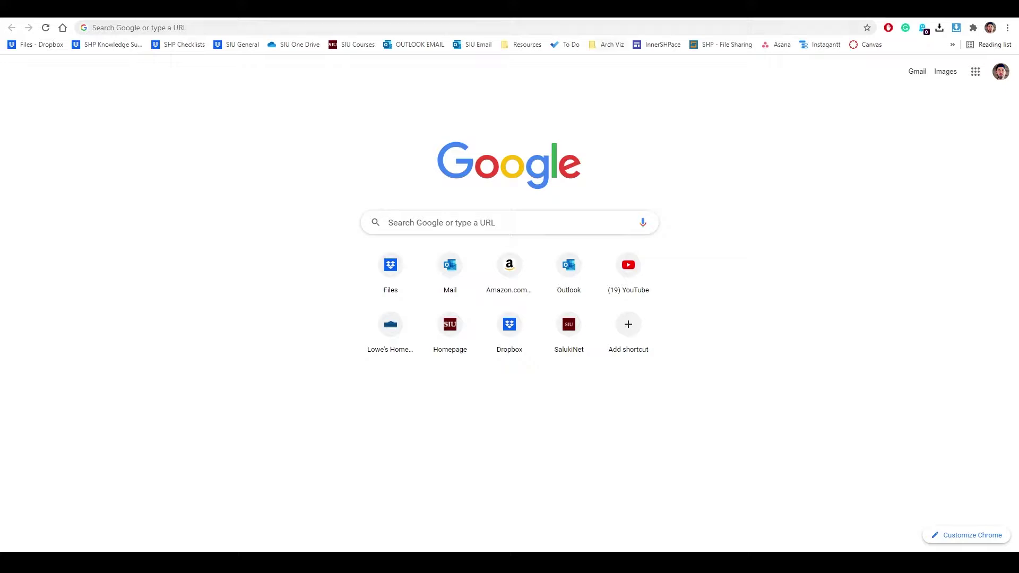
Step: Search Google for 'bluebeam.com education'
click(591, 27)
text(blu)
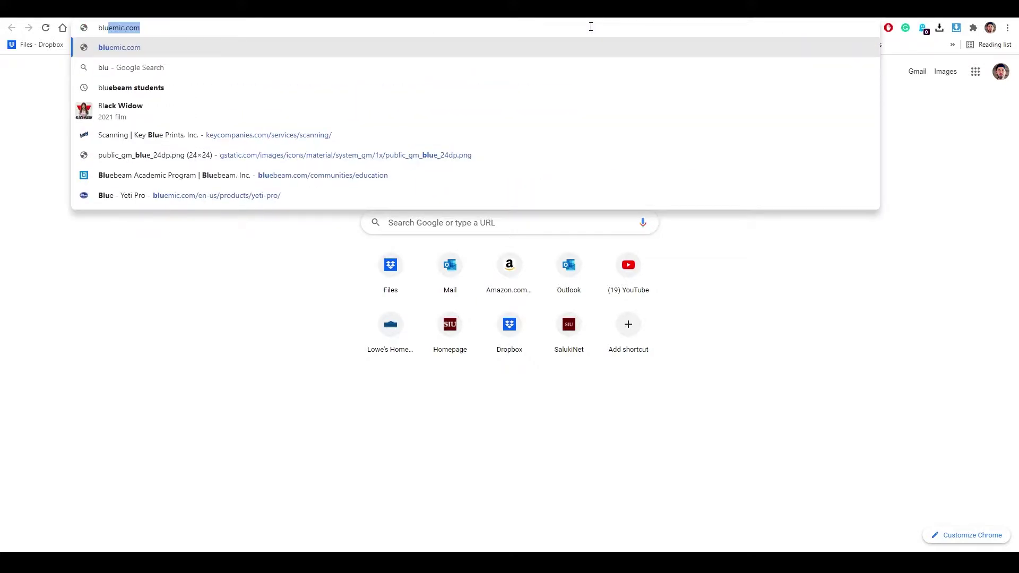
text(ebea)
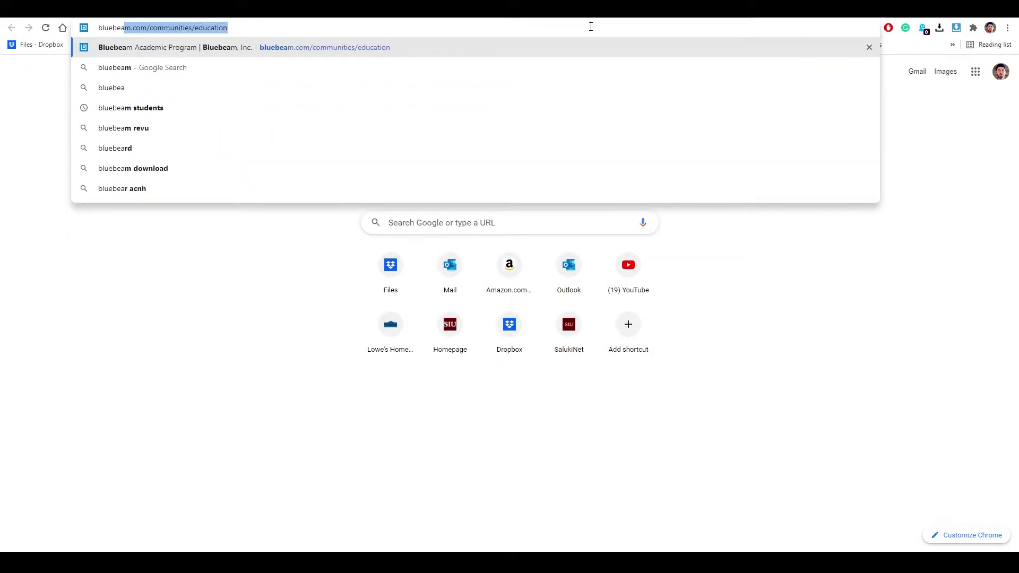
text(m.com )
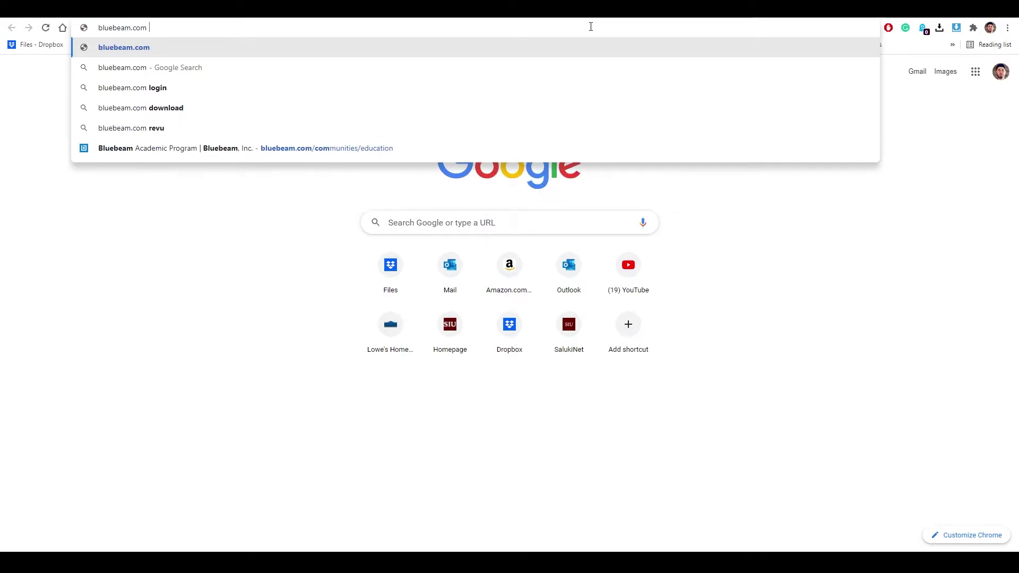
text(education)
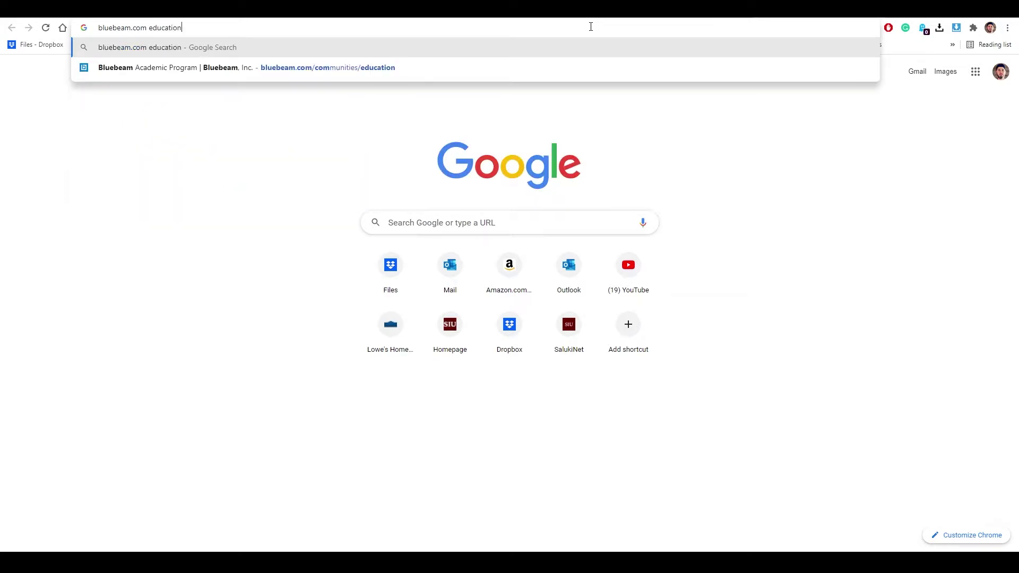
key(Return)
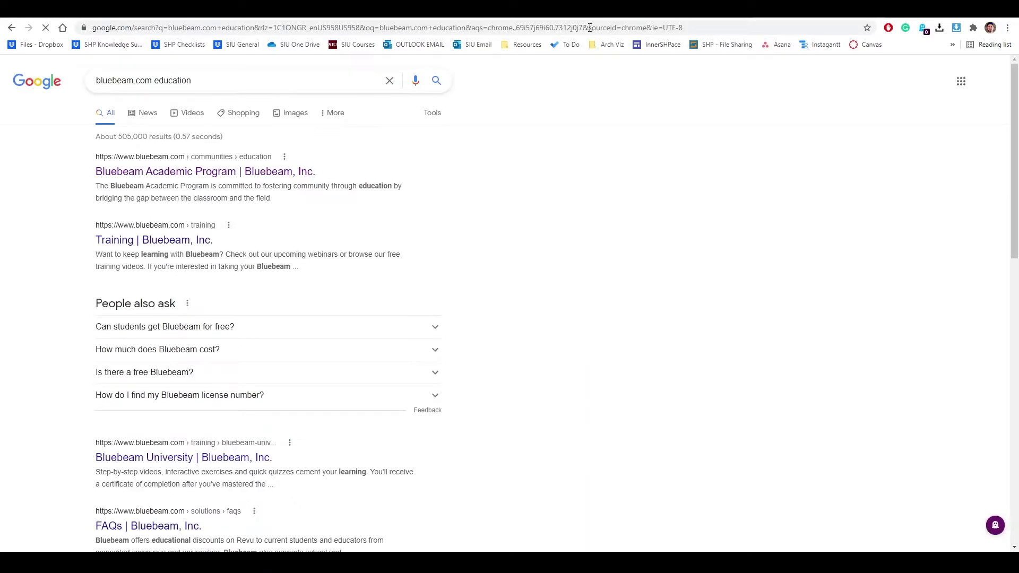
Step: Open the Bluebeam Academic Program result and read down to the How It Works section
click(183, 179)
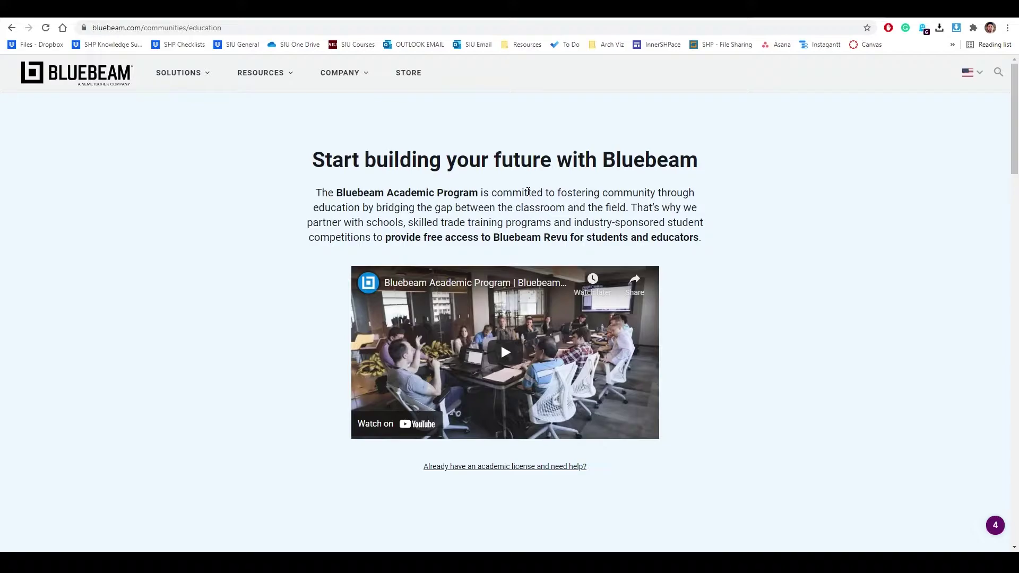
scroll(528, 192, down, 9)
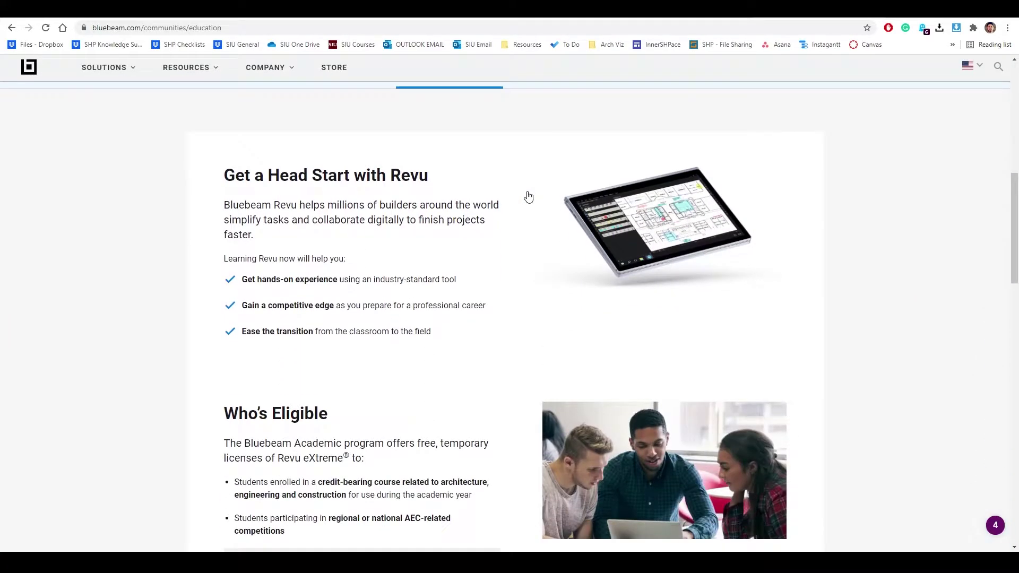
scroll(528, 196, down, 6)
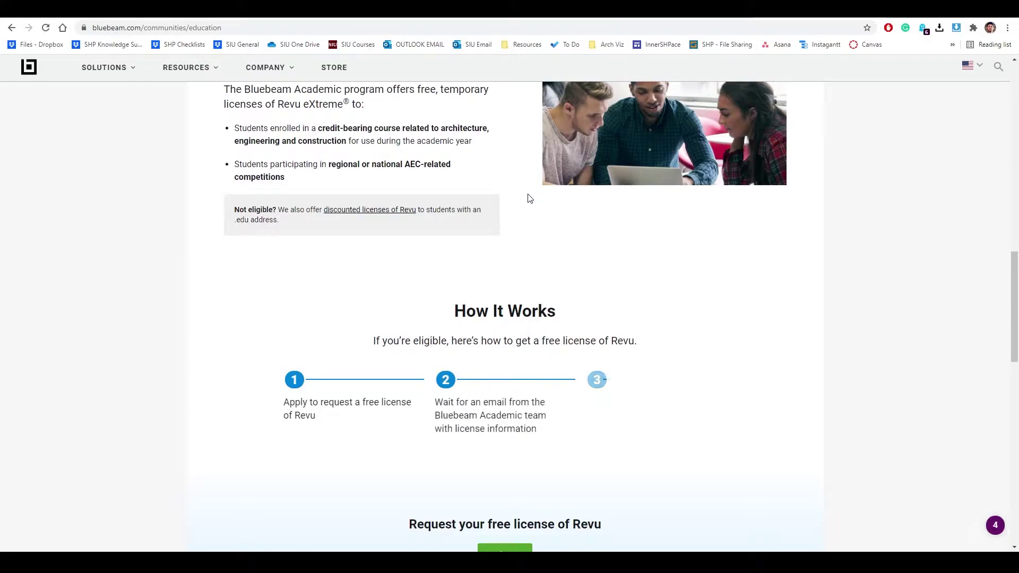
scroll(537, 205, down, 4)
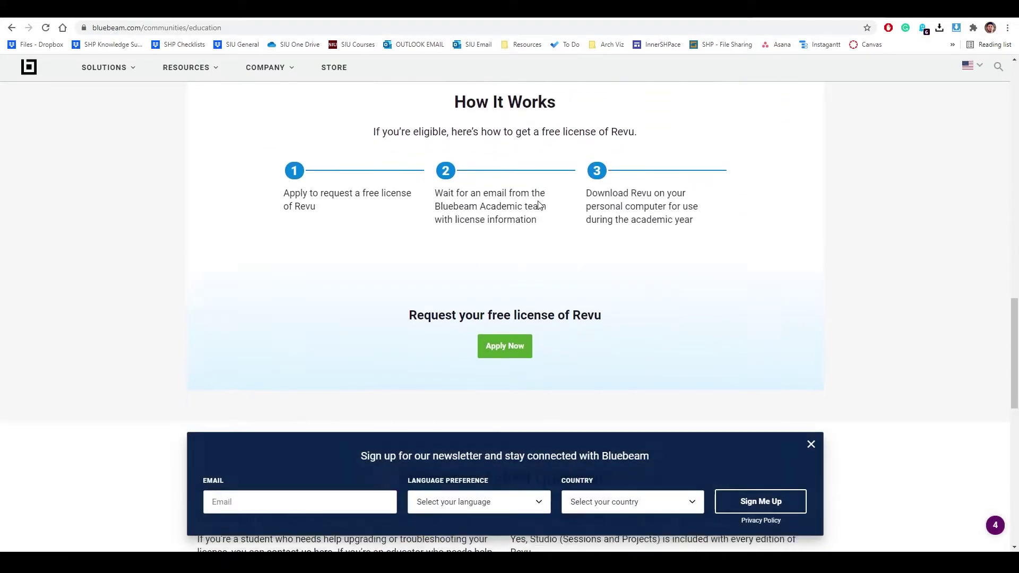
Step: Open the free Revu license form, autofill the student's details, and change the email to the siu.edu school address
click(514, 347)
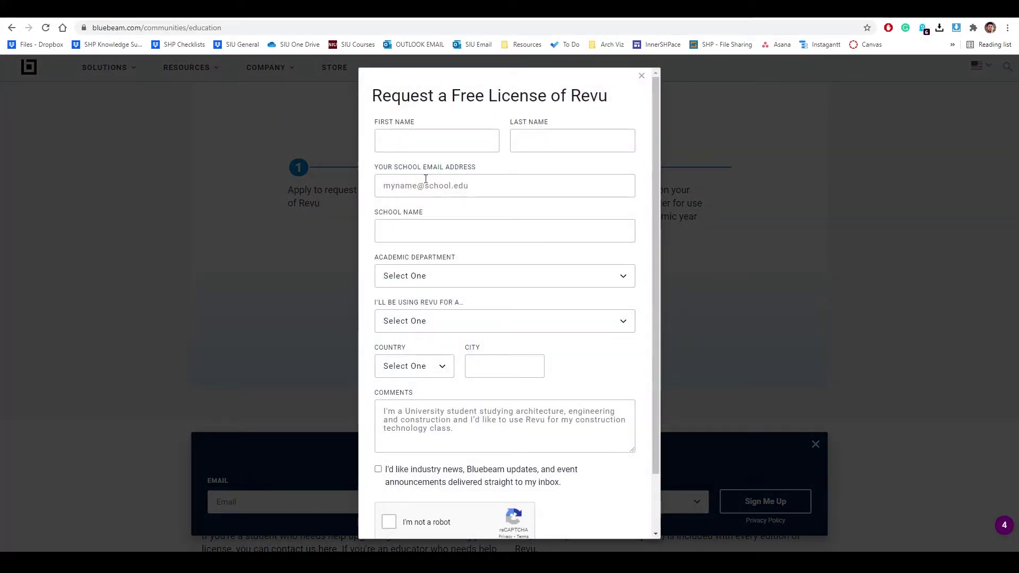
click(428, 140)
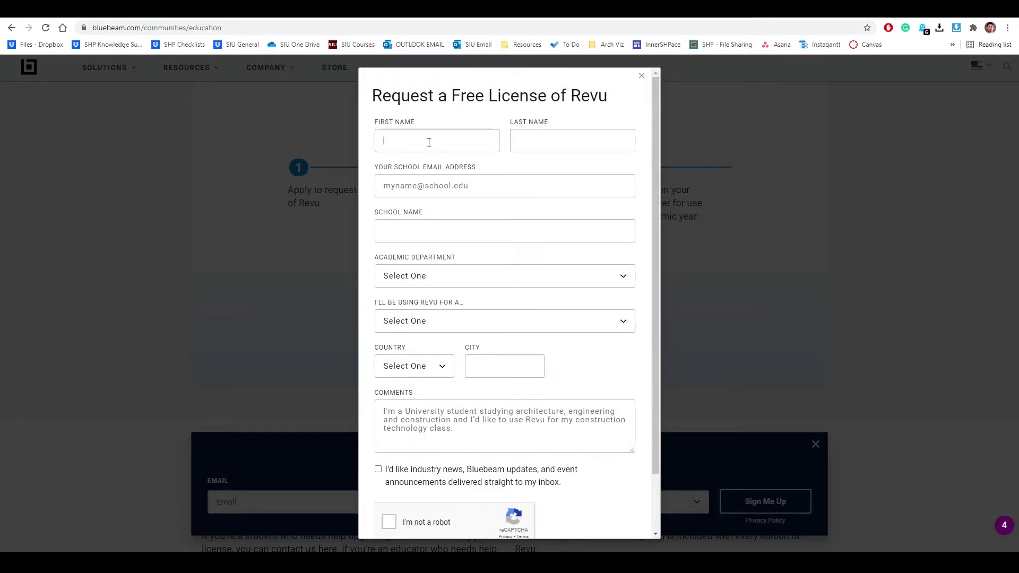
click(488, 170)
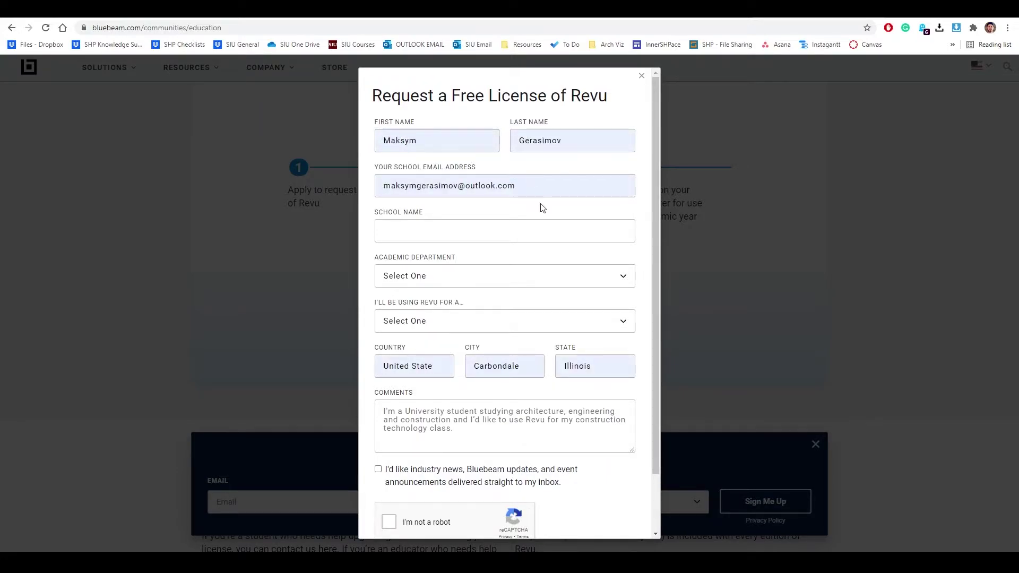
drag(515, 185, 468, 185)
text(siu.edu)
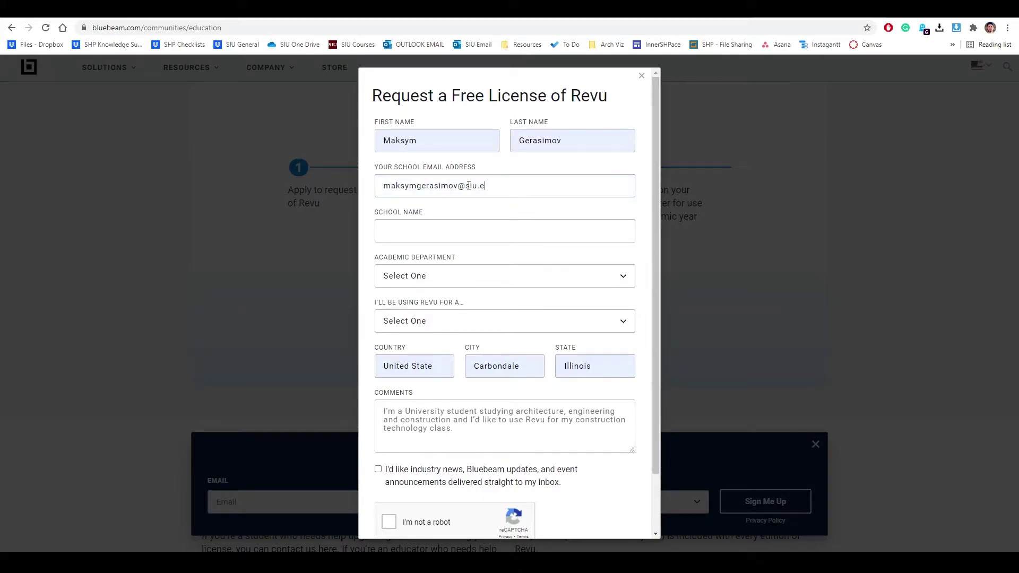
click(417, 186)
text(.)
Step: Choose Southern Illinois University as school, Architecture as department, and Course as usage purpose
click(452, 231)
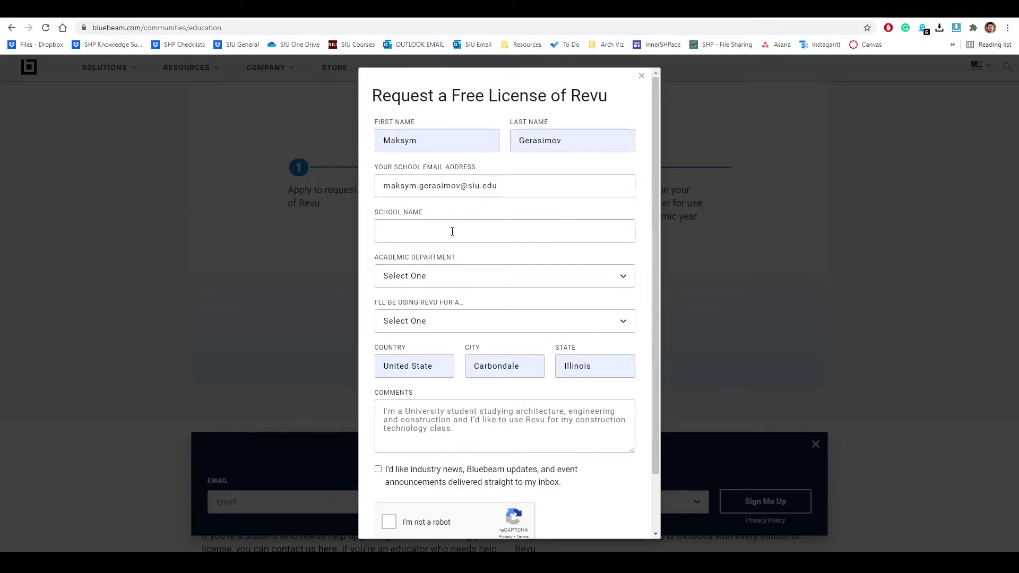
text(Southern)
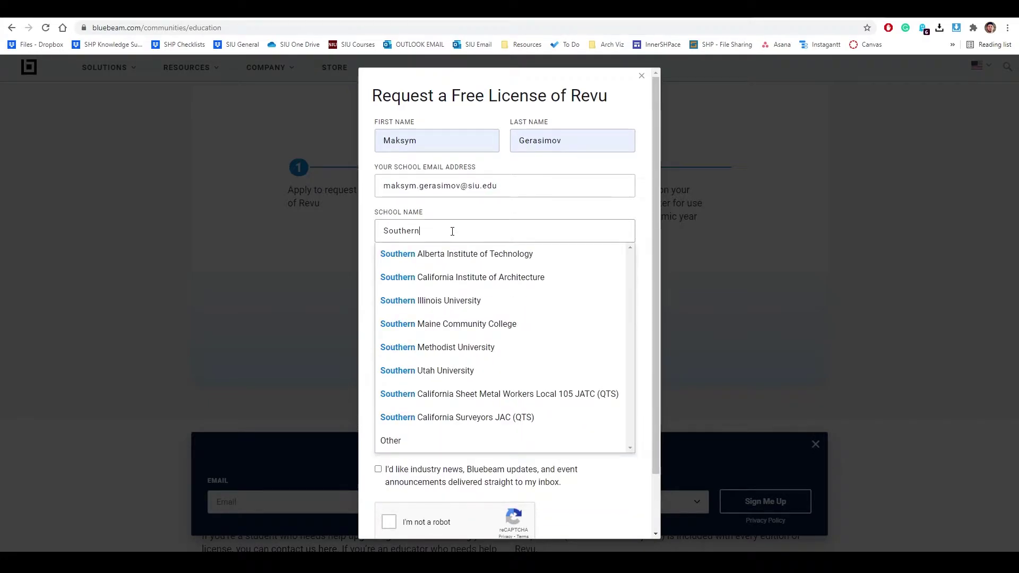
text( Ill)
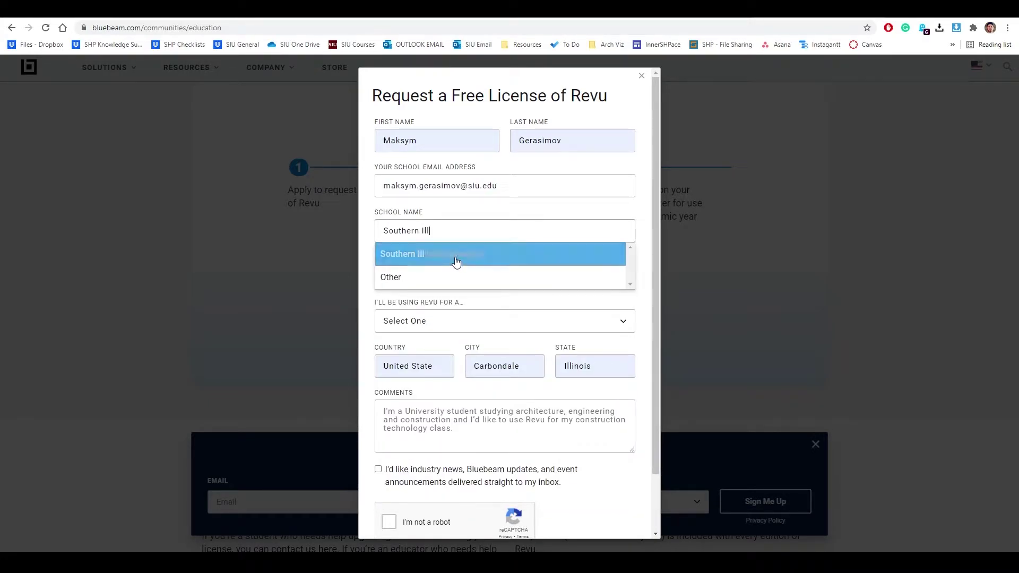
click(456, 261)
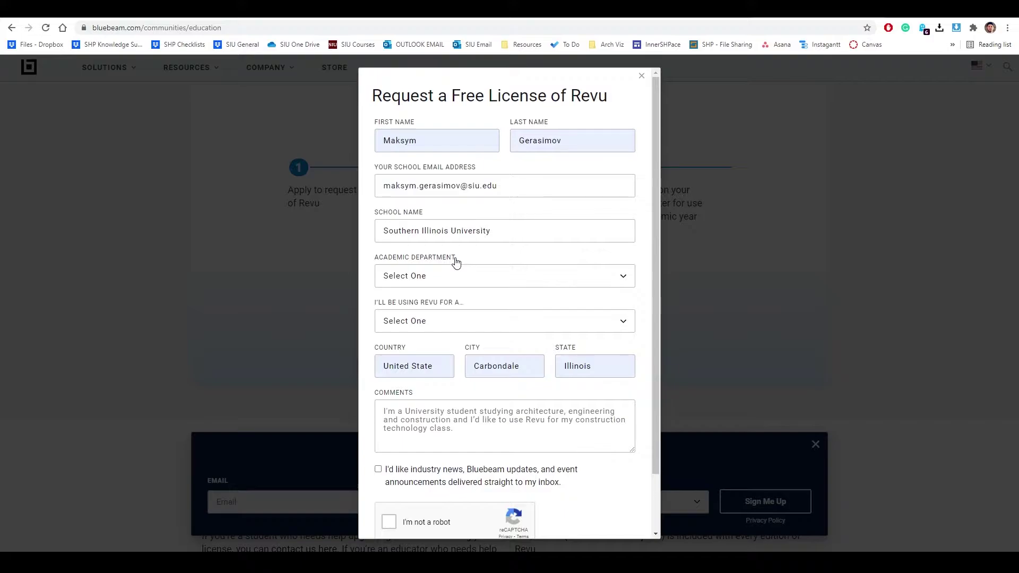
click(474, 307)
click(474, 323)
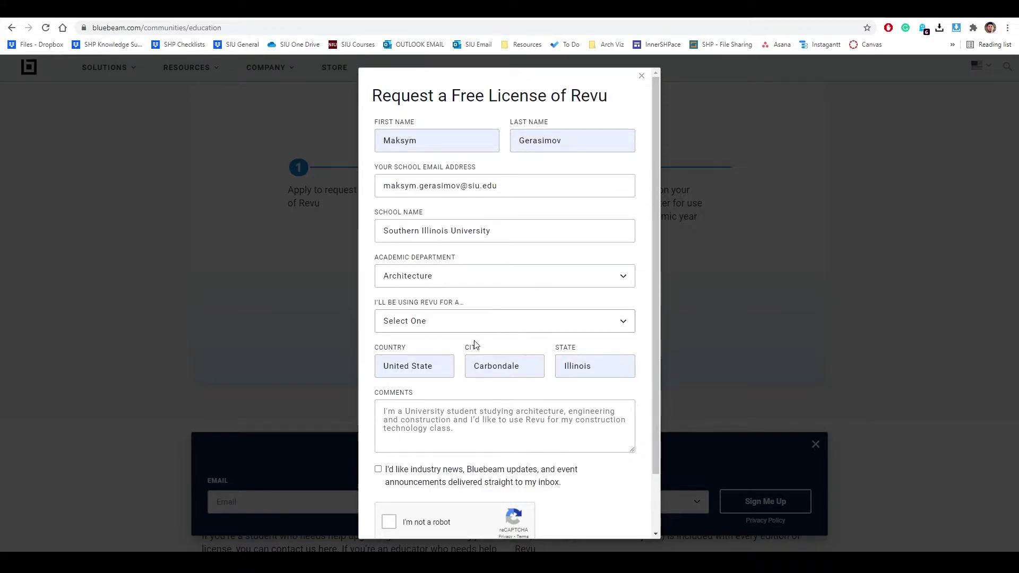
click(470, 356)
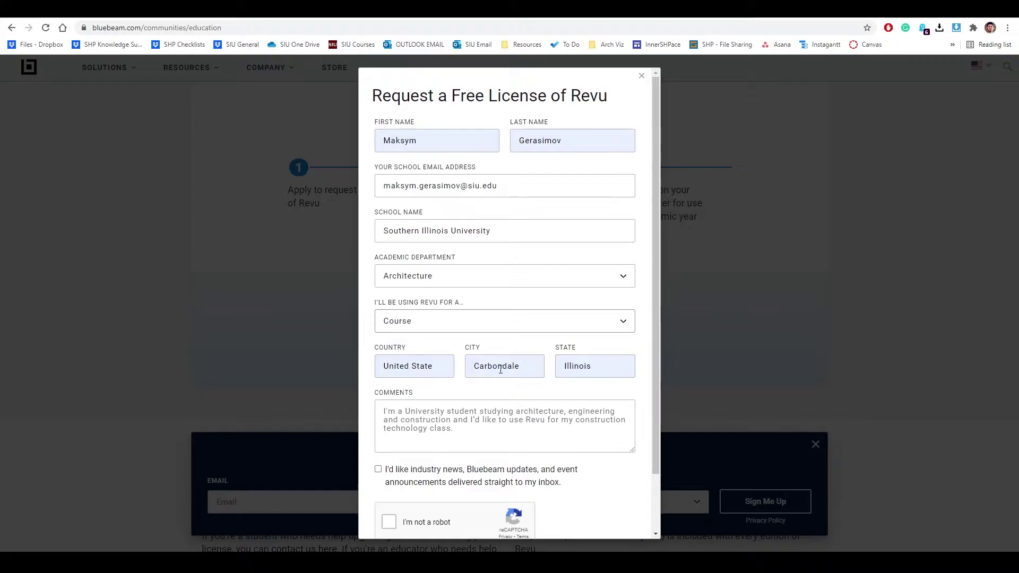
scroll(580, 410, down, 1)
click(476, 392)
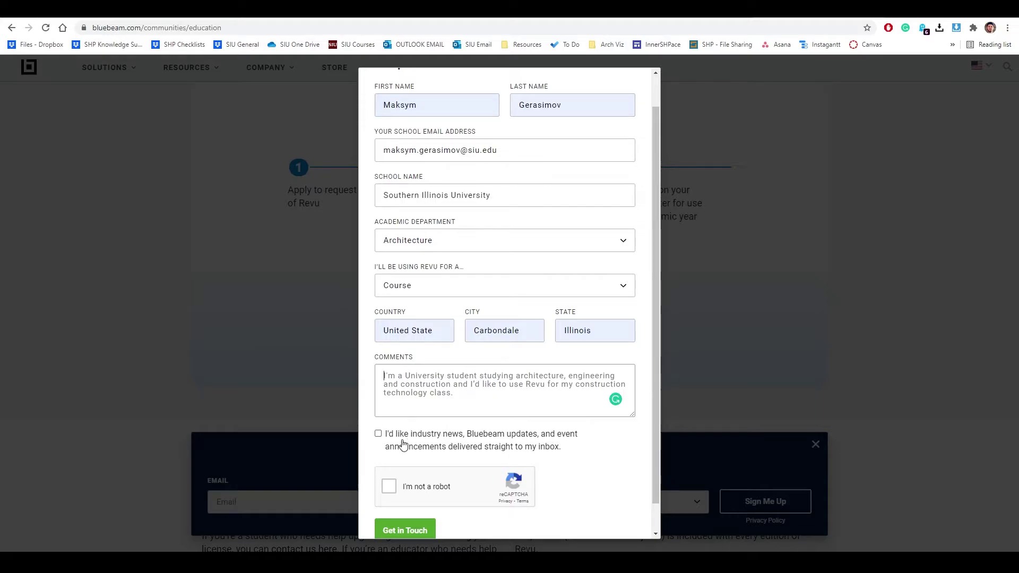
Step: Comment 'I am a University Masters student.' mentioning coursework, pass reCAPTCHA, and submit the request
text(I am )
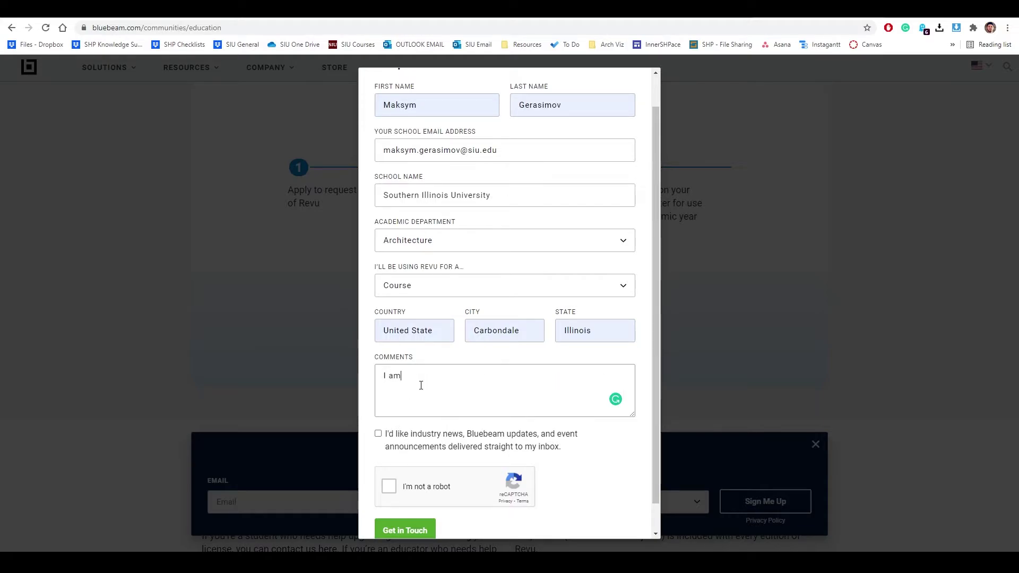
text(a University Masters student.)
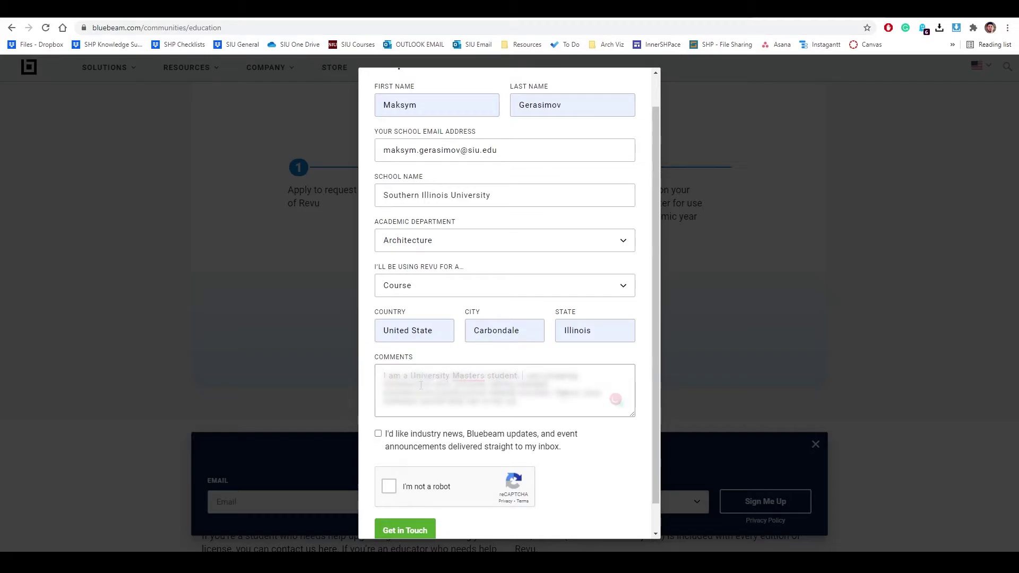
text(coursework.)
click(389, 486)
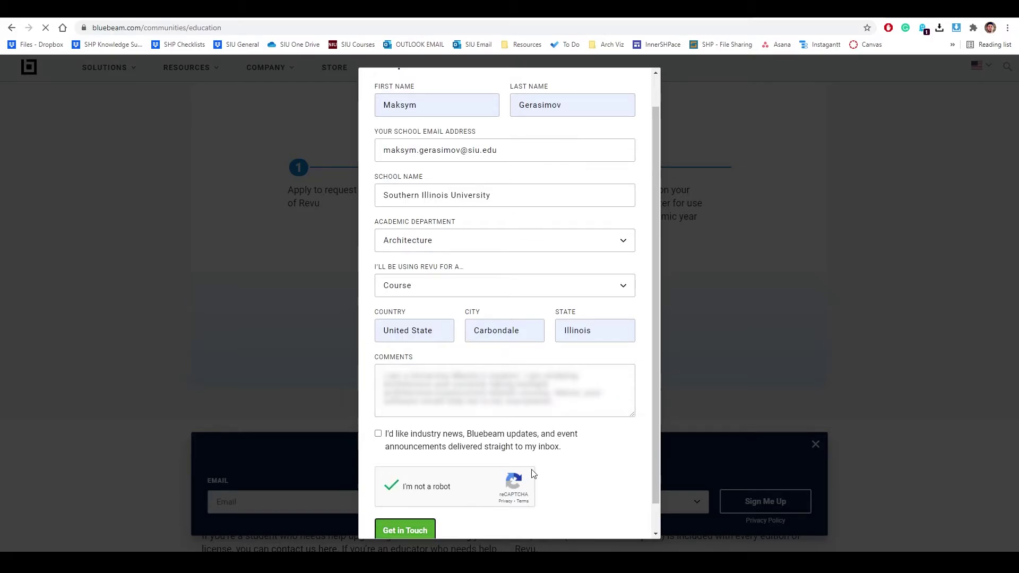
click(406, 531)
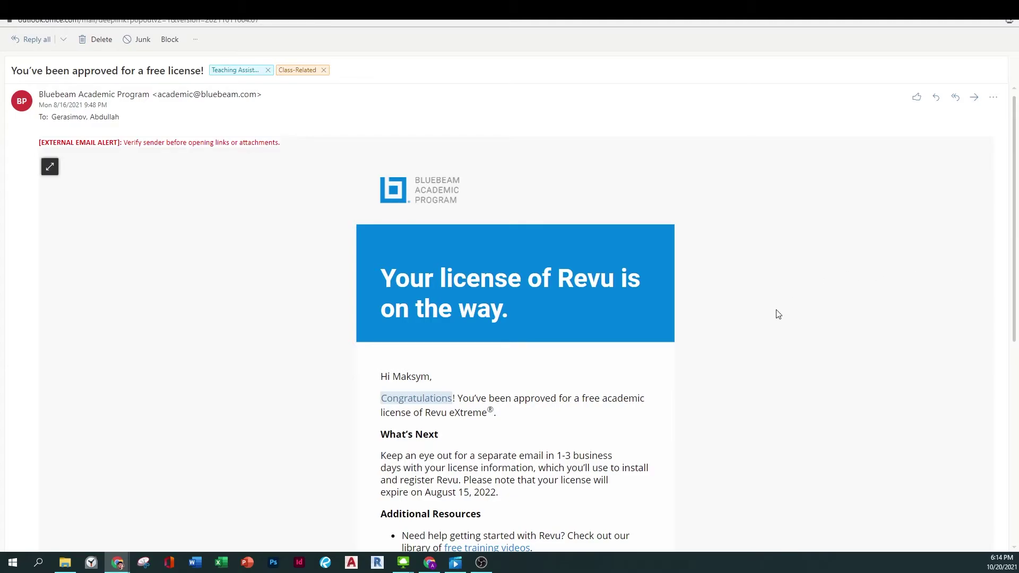
Step: Scroll through the email approving the free academic Revu eXtreme license
scroll(775, 314, down, 2)
scroll(778, 313, down, 1)
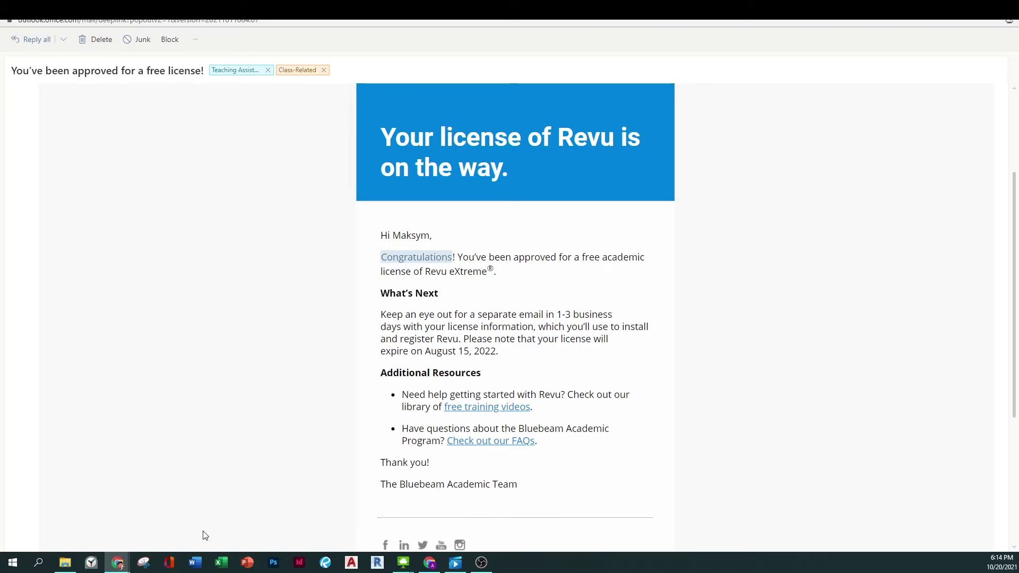
Step: Review the Revu 20 eXtreme license email down to the certificate, then switch to the installation guide window
mouse_move(116, 567)
click(402, 500)
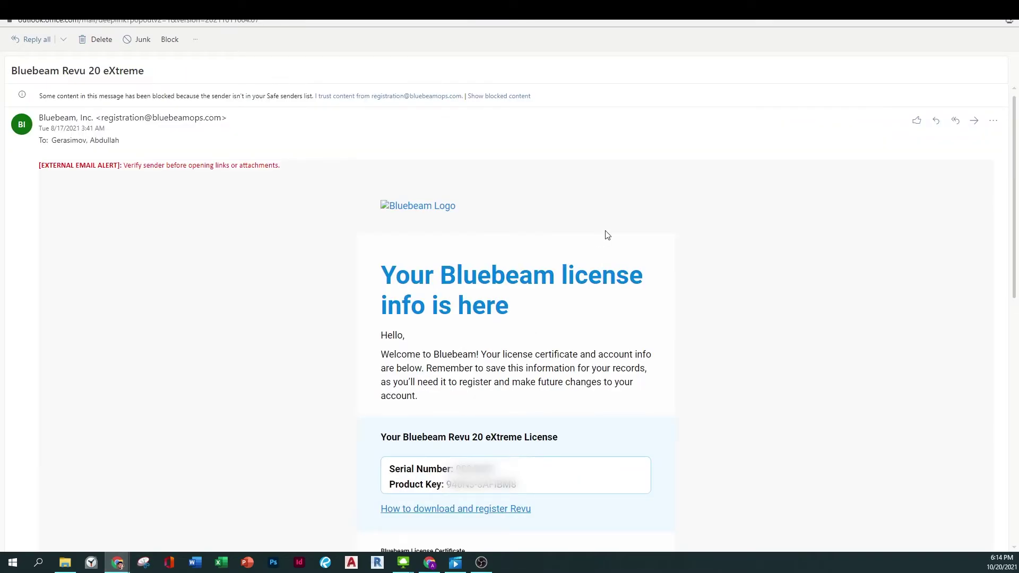
scroll(629, 285, down, 1)
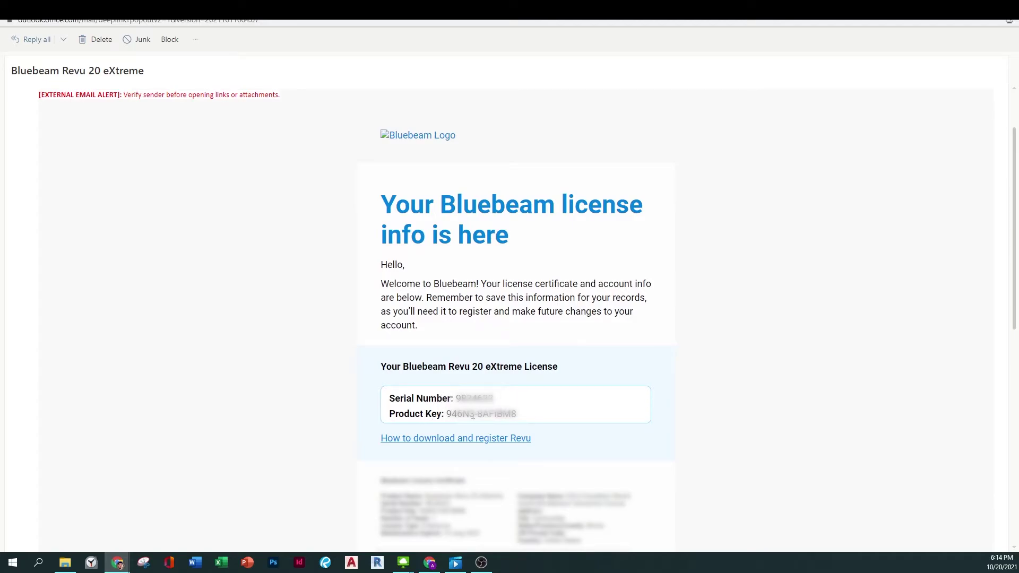
scroll(472, 415, down, 1)
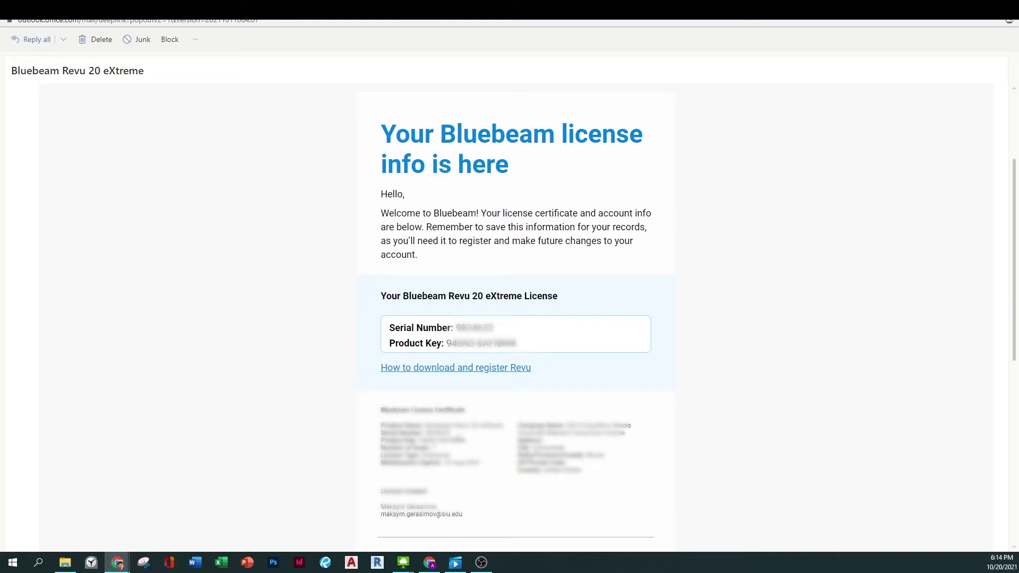
scroll(457, 435, up, 3)
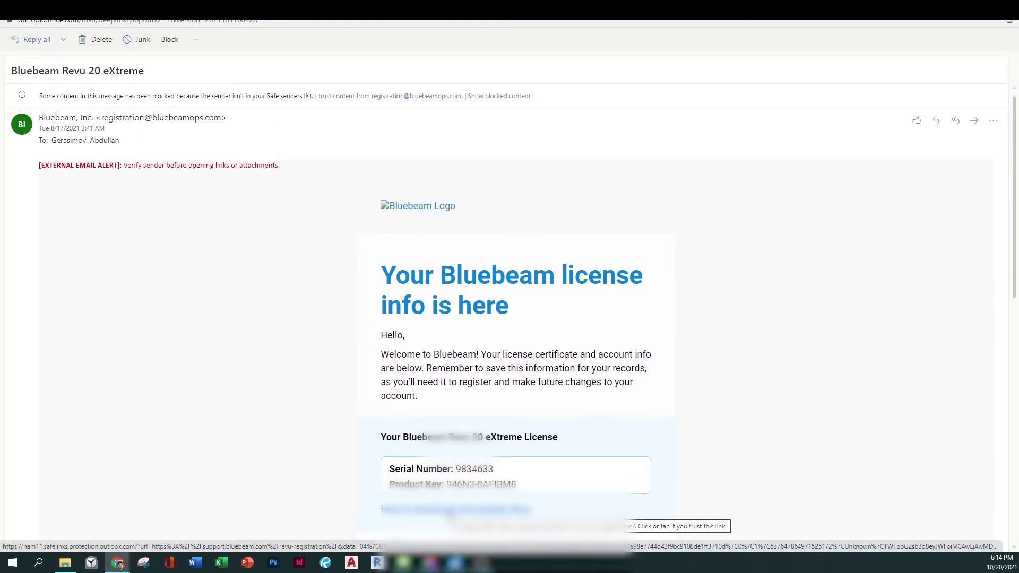
mouse_move(117, 563)
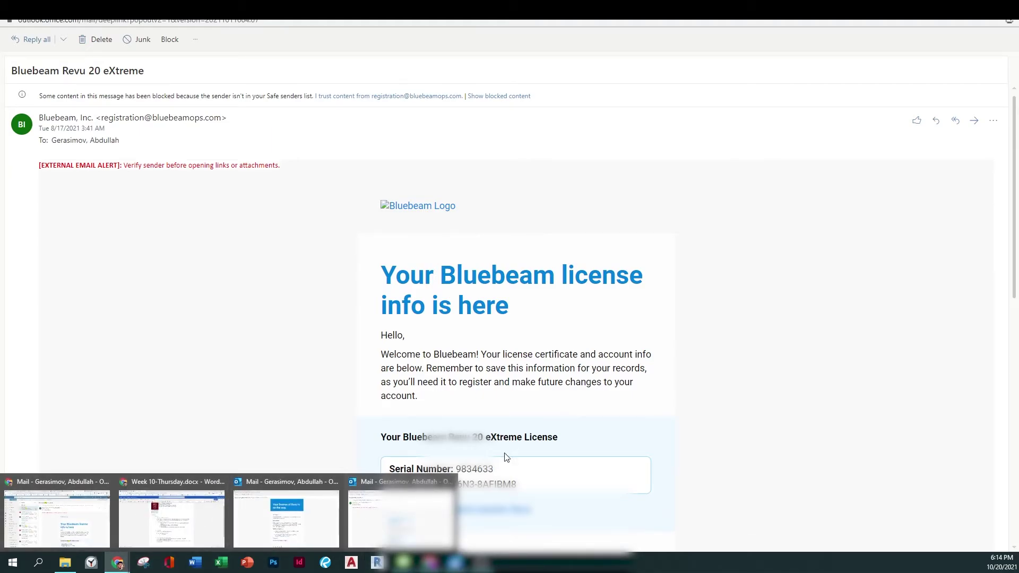
click(59, 517)
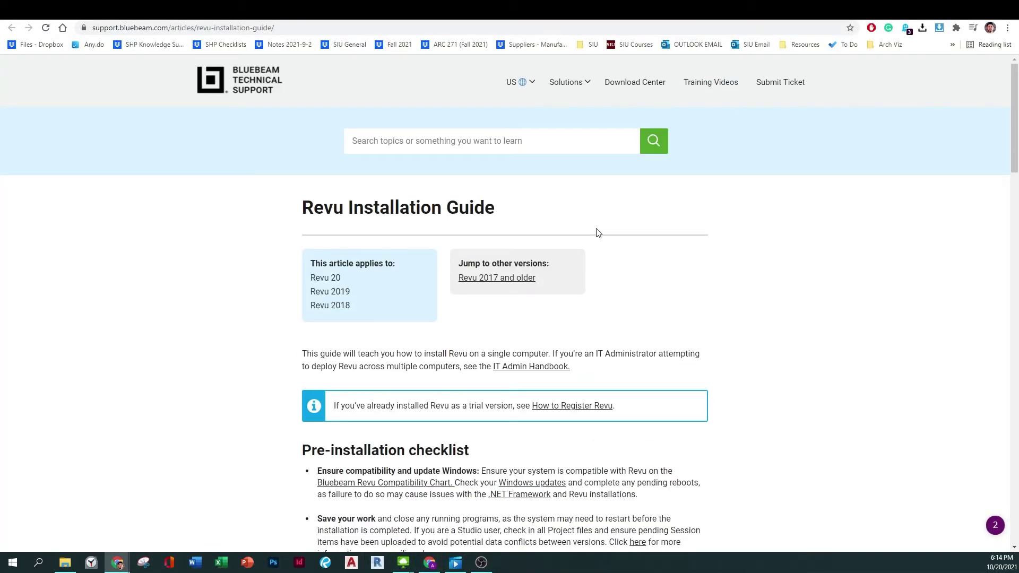
Step: Read the Revu Installation Guide from the pre-installation checklist down to Troubleshooting
scroll(597, 233, down, 5)
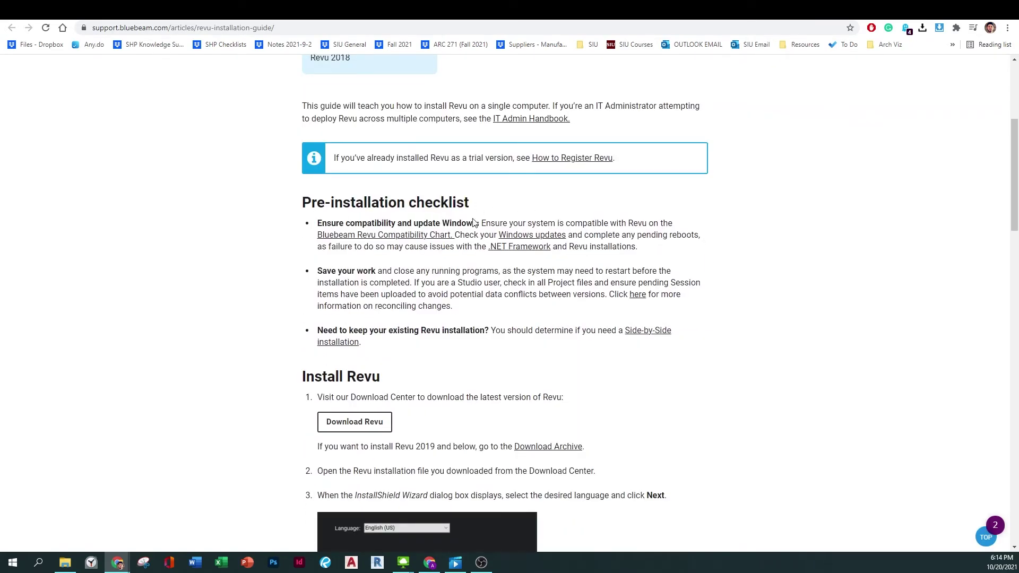
scroll(384, 387, down, 1)
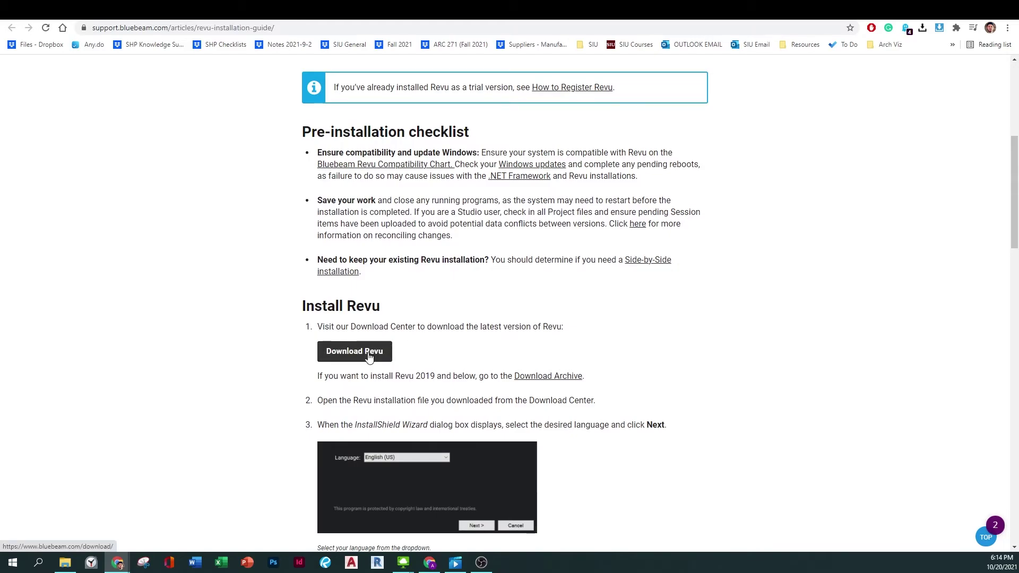
scroll(369, 357, down, 1)
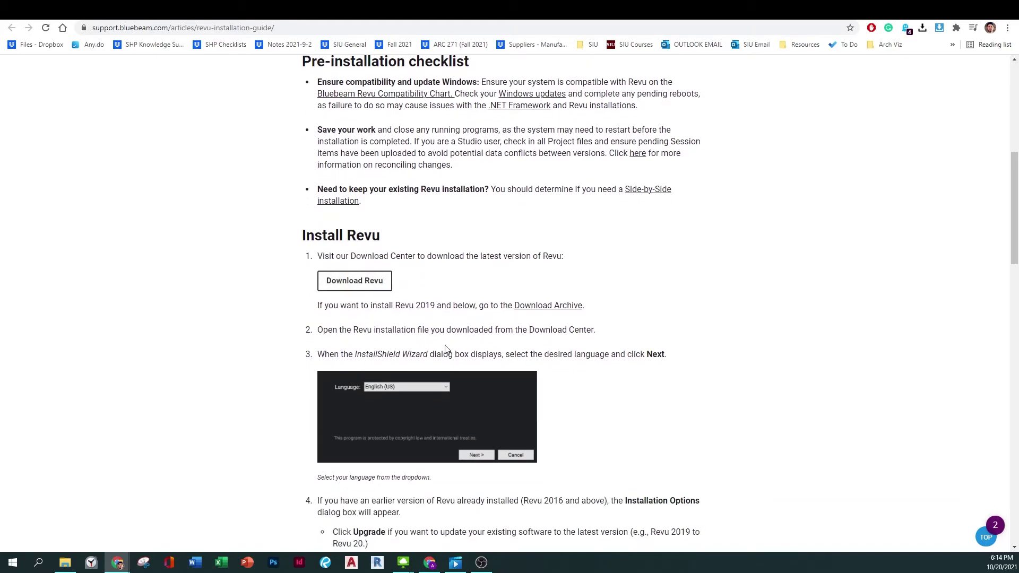
scroll(397, 406, down, 2)
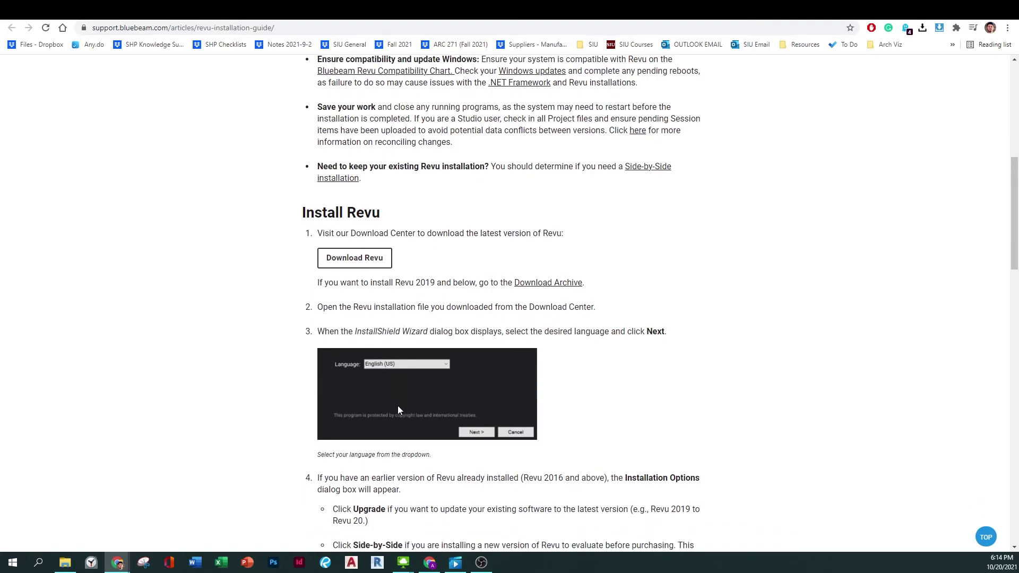
scroll(438, 391, down, 7)
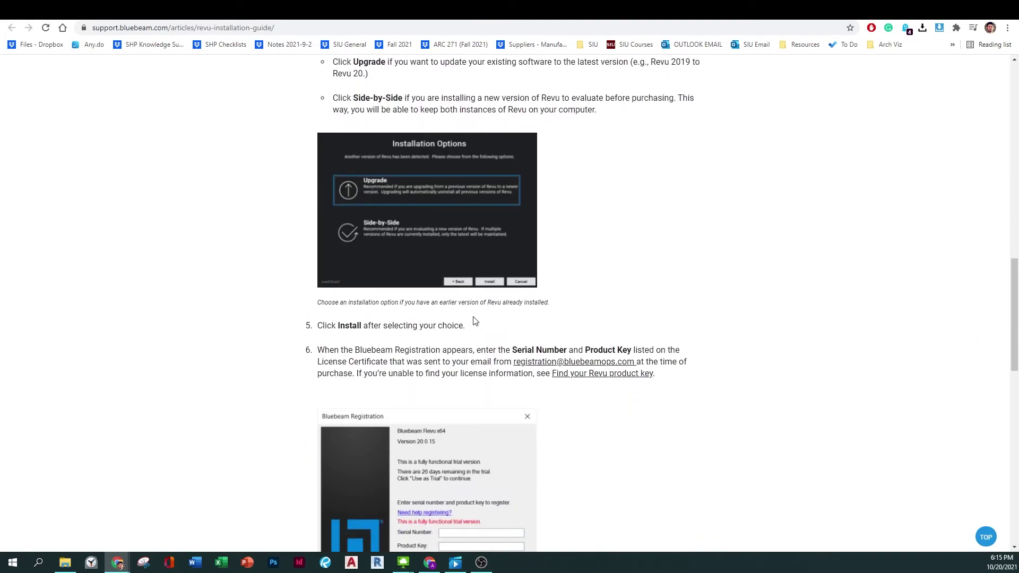
scroll(605, 316, down, 3)
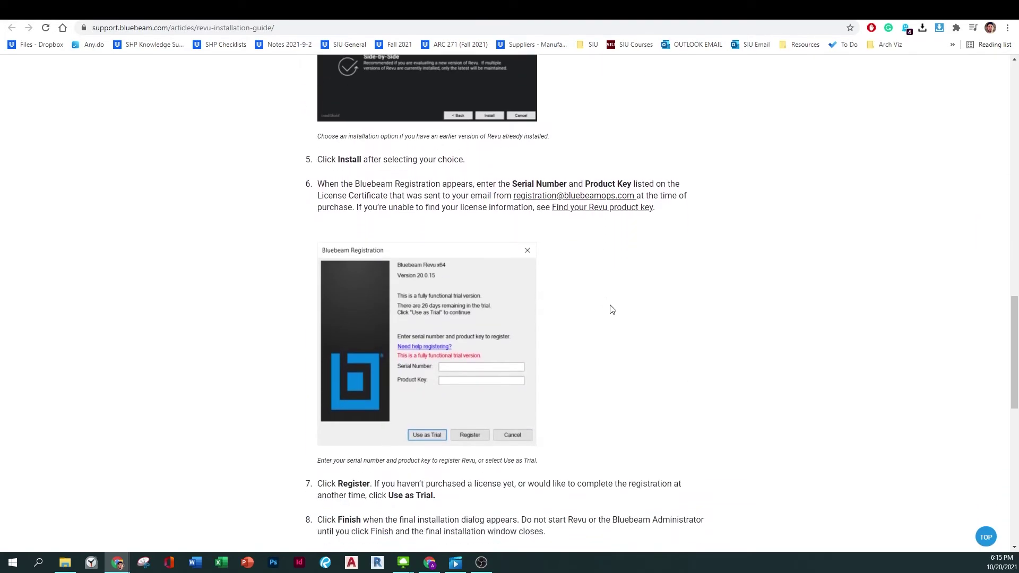
scroll(620, 278, down, 3)
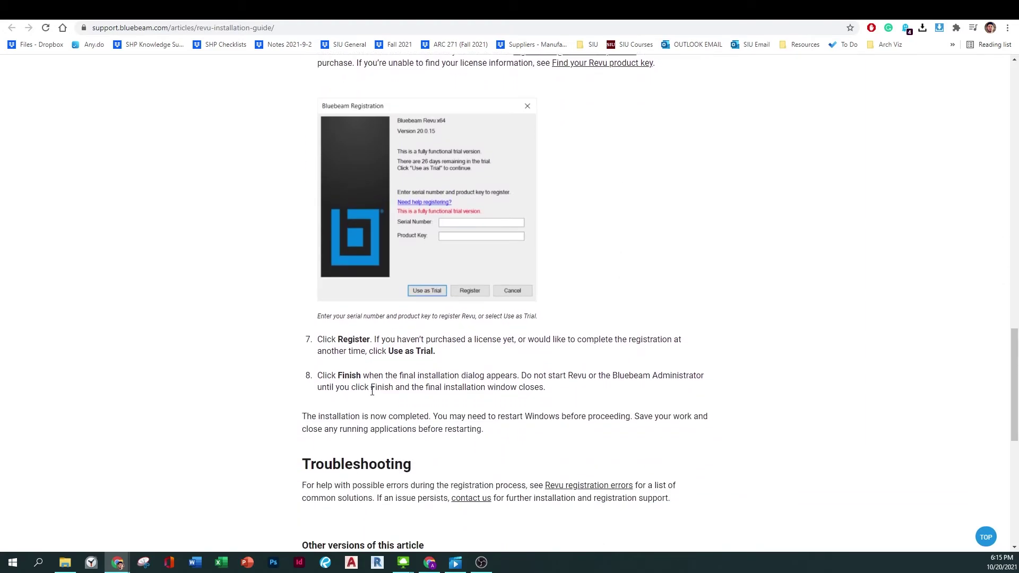
scroll(393, 343, down, 1)
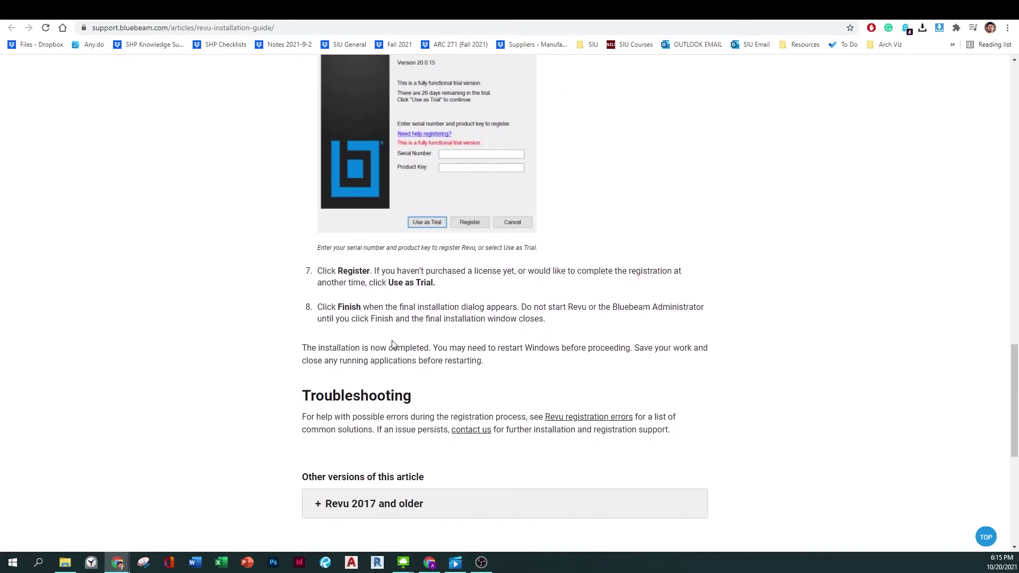